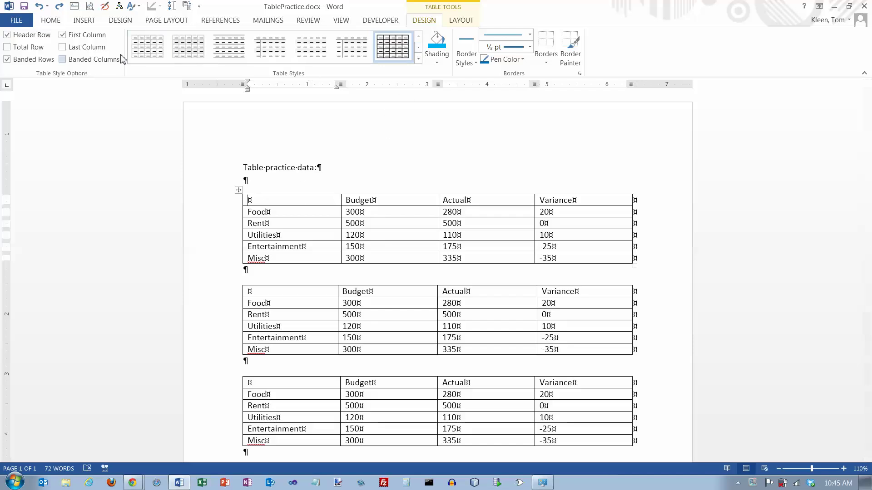
# Expand the full Table Styles gallery for the first practice table
pyautogui.click(419, 59)
# Apply the red Grid Table style to the first practice table
pyautogui.moveTo(418, 135); pyautogui.dragTo(413, 111)
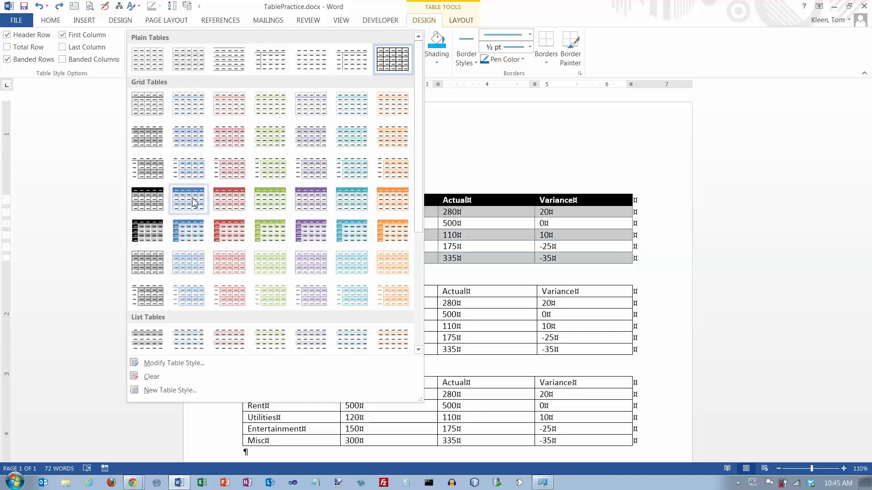
pyautogui.scroll(-3, 234, 220)
pyautogui.scroll(3, 234, 220)
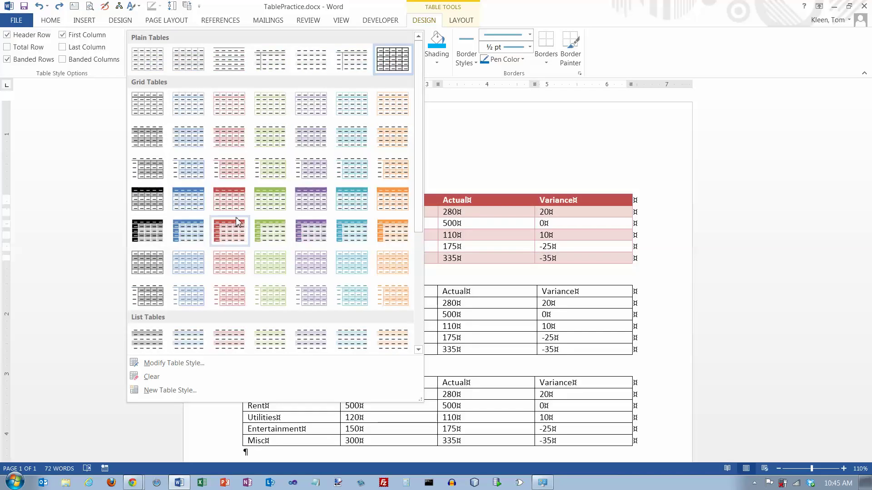
pyautogui.click(230, 198)
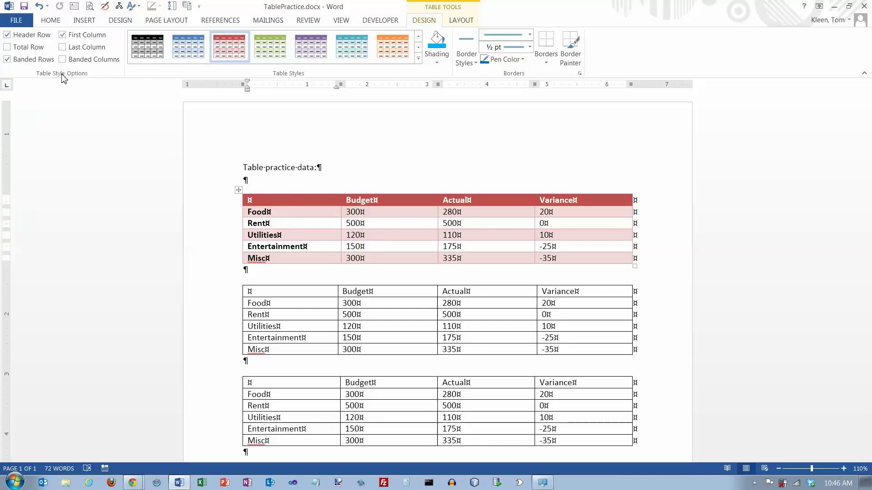
pyautogui.click(10, 40)
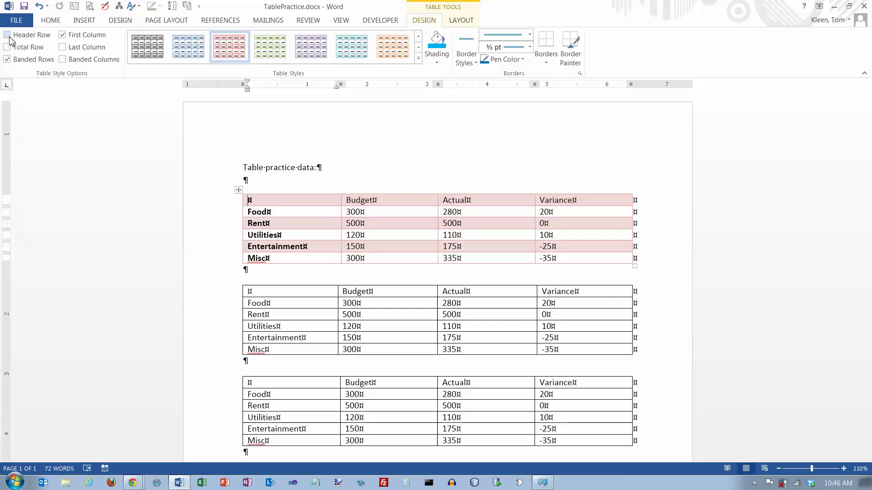
pyautogui.click(10, 40)
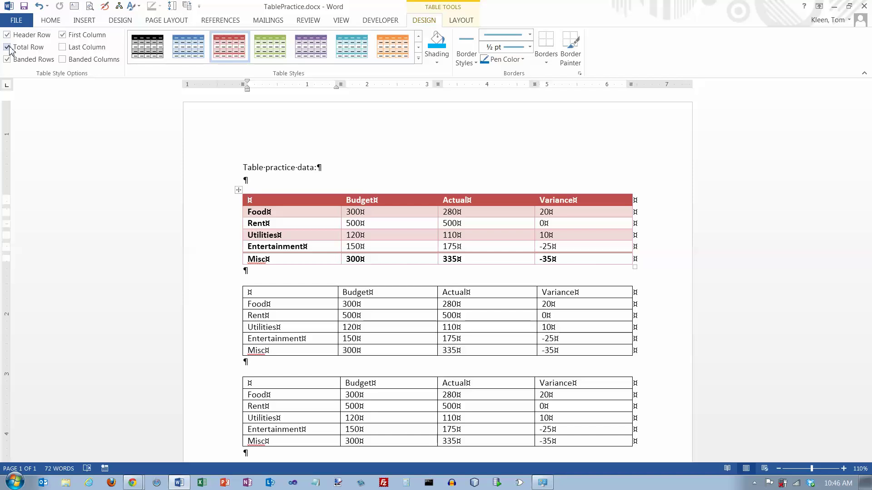
pyautogui.click(8, 48)
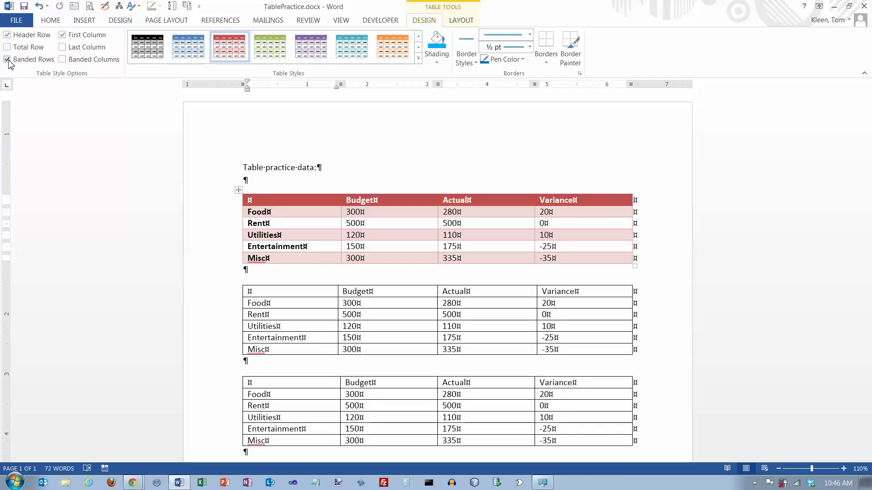
pyautogui.click(8, 60)
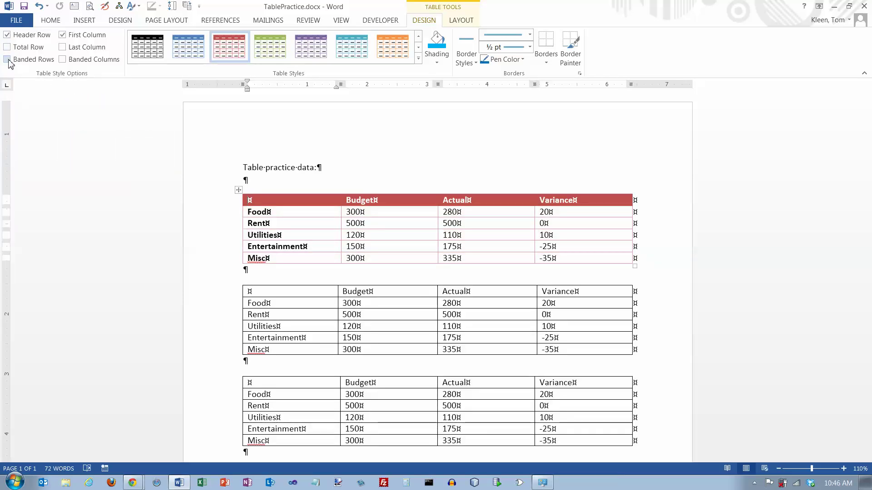
pyautogui.click(7, 60)
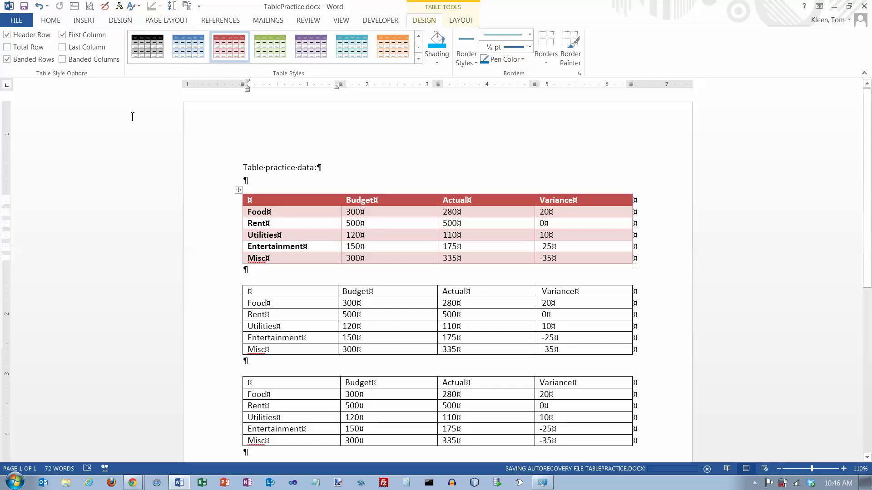
pyautogui.click(63, 35)
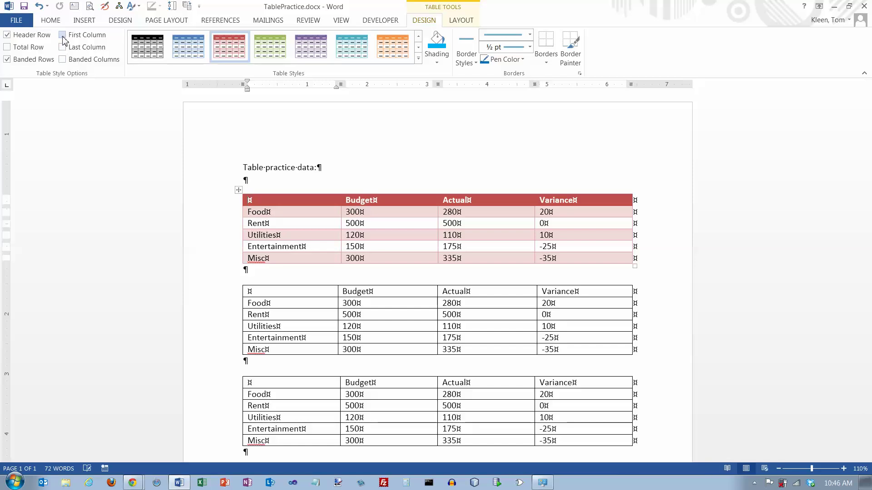
pyautogui.click(63, 35)
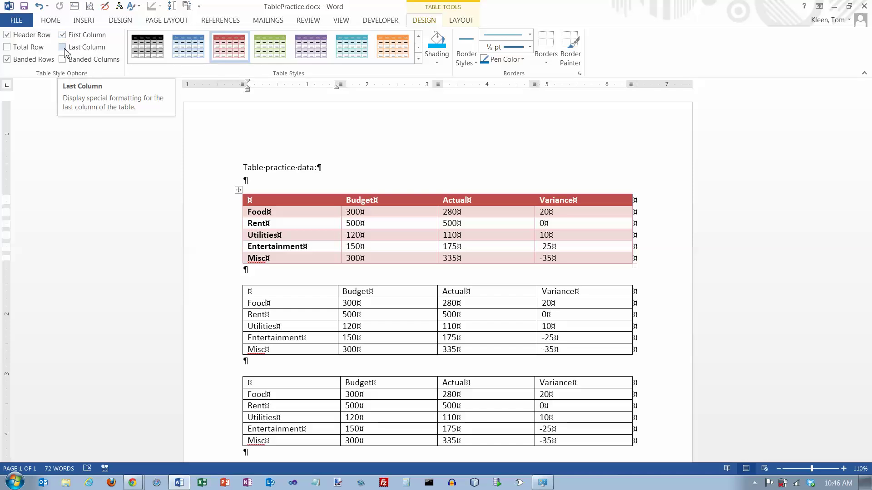
pyautogui.click(64, 49)
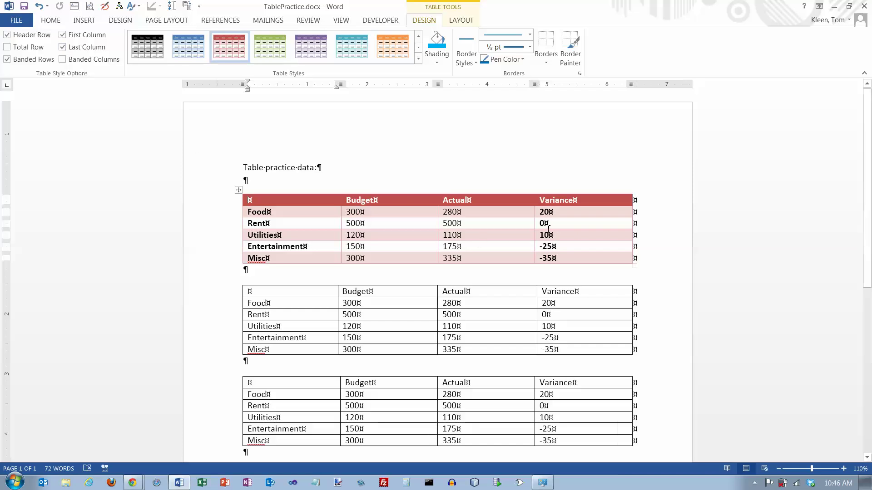
pyautogui.click(64, 48)
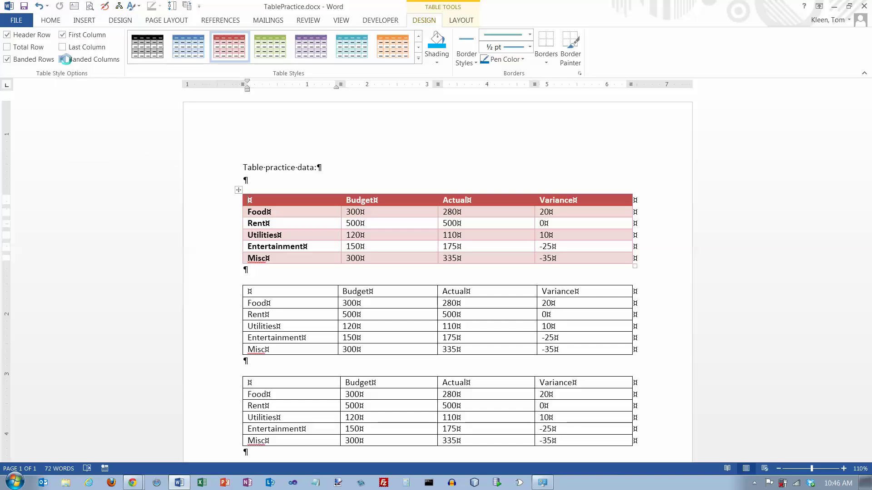
pyautogui.click(64, 60)
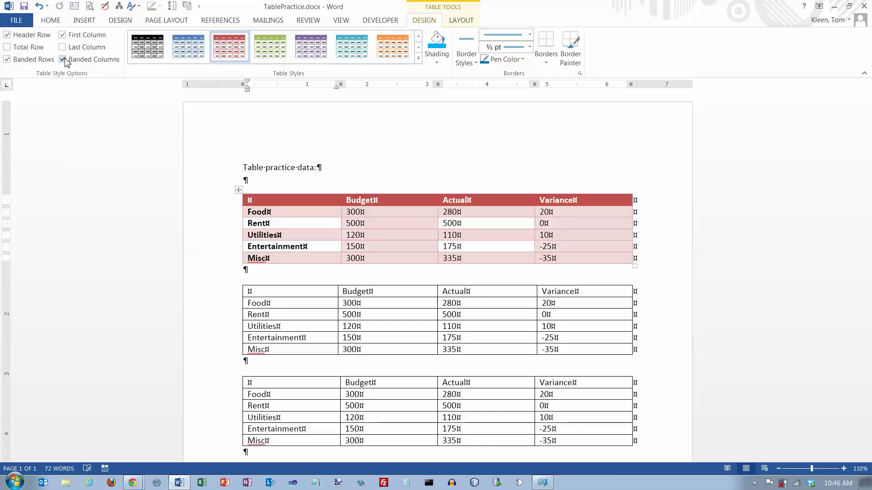
pyautogui.click(9, 61)
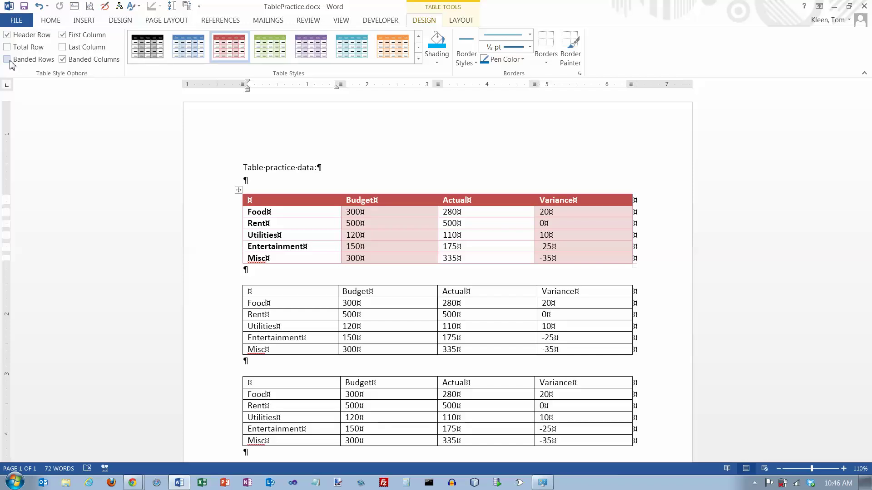
pyautogui.click(8, 60)
pyautogui.click(63, 60)
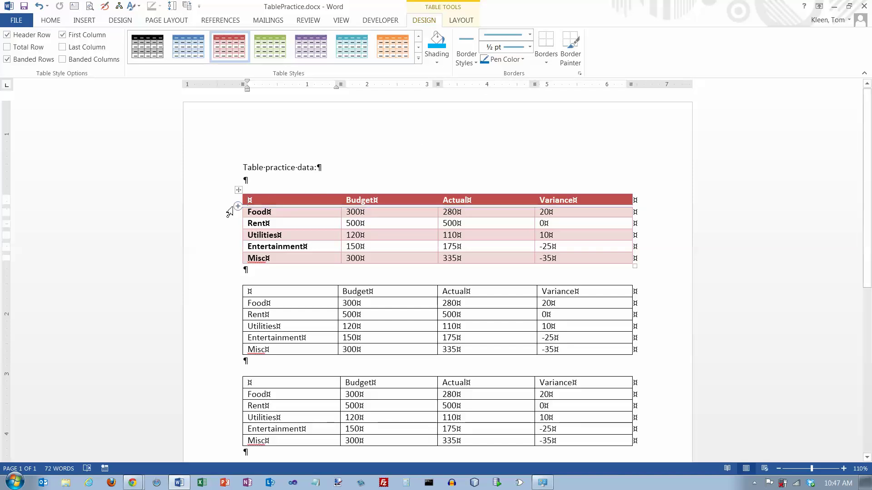
# Select the first table's header row and bring up its Shading colour choices
pyautogui.click(231, 207)
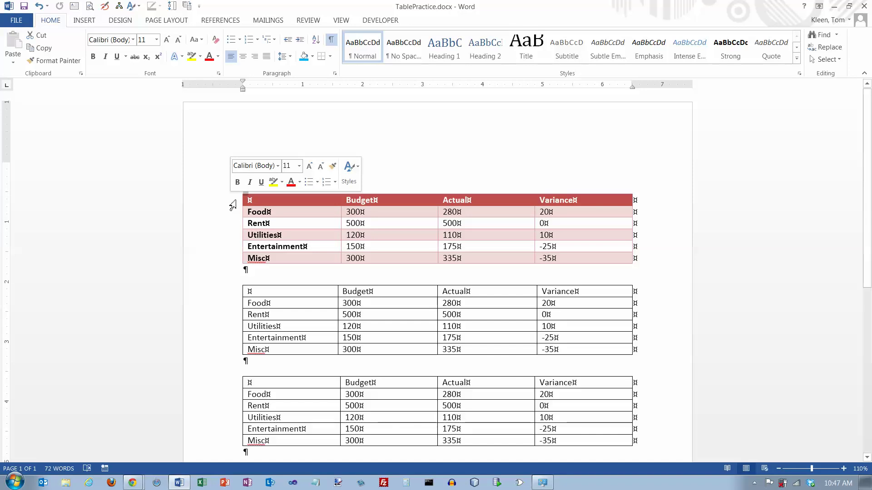
pyautogui.doubleClick(235, 206)
pyautogui.click(236, 207)
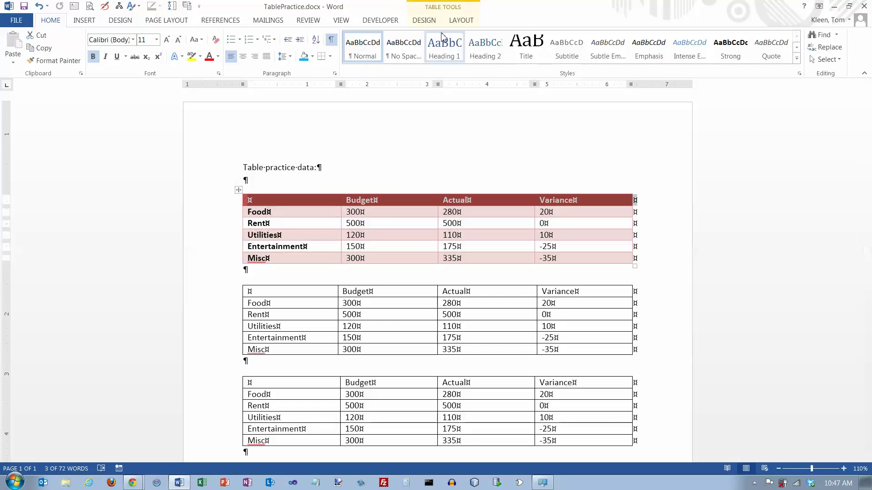
pyautogui.click(431, 21)
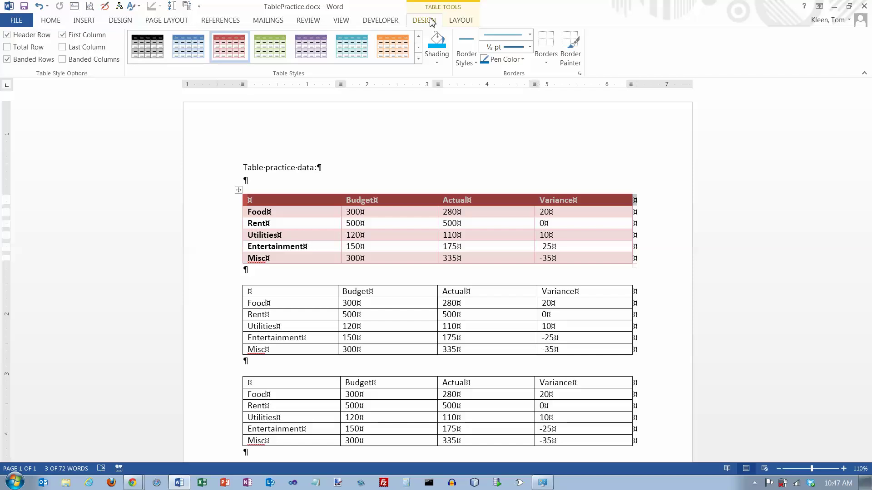
pyautogui.click(438, 64)
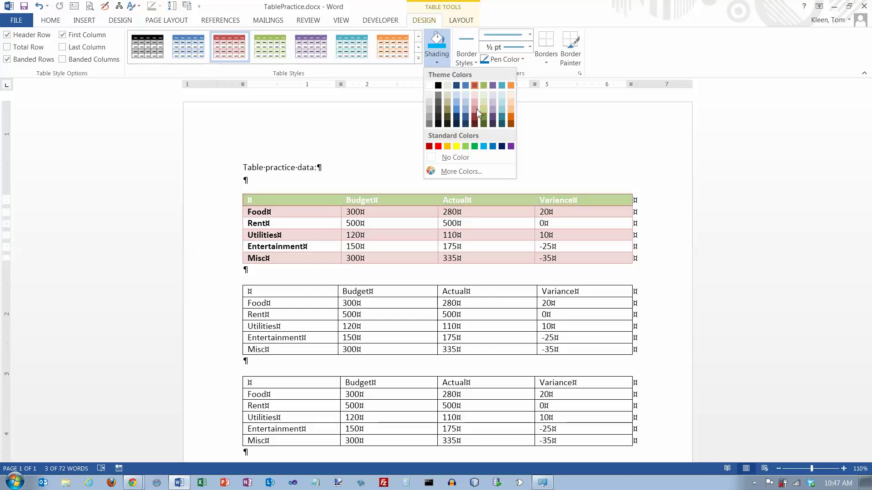
# Shade the header row dark orange, then switch the document to the Facet theme
pyautogui.click(511, 118)
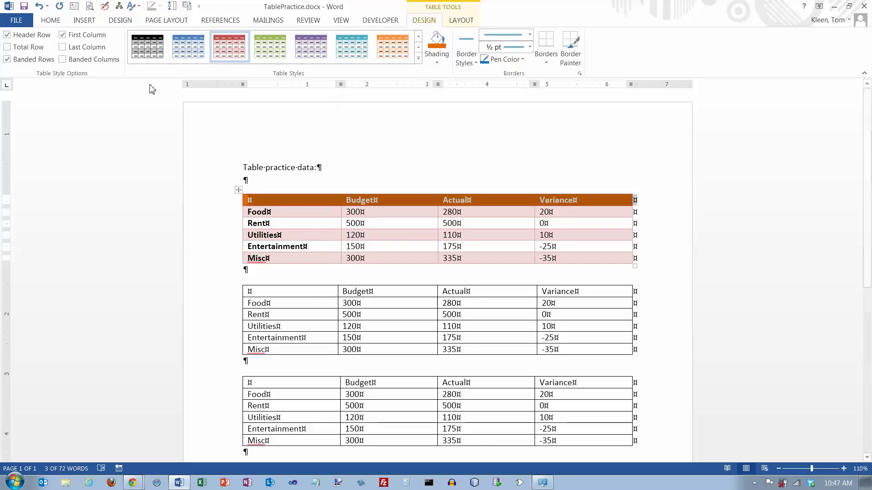
pyautogui.click(122, 21)
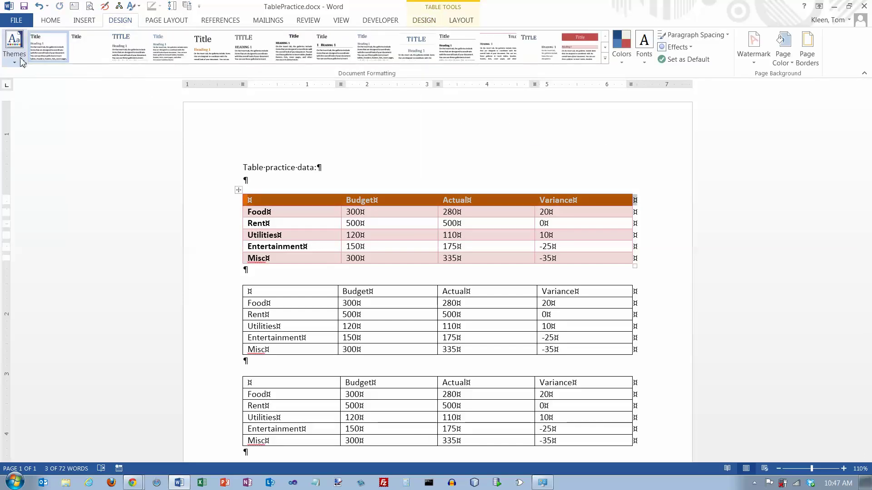
pyautogui.click(14, 46)
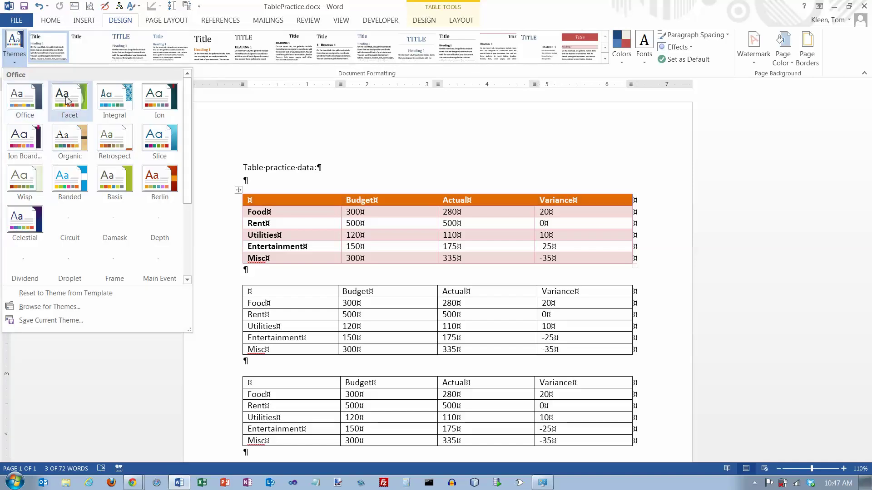
pyautogui.click(72, 115)
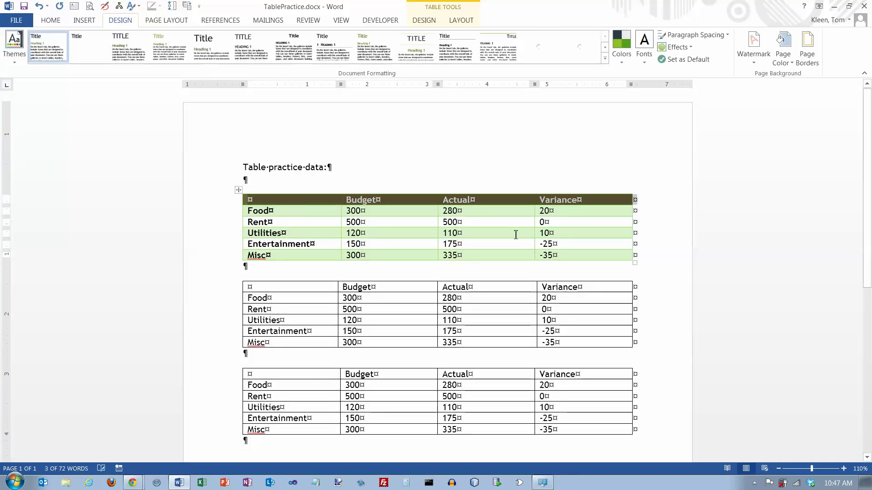
pyautogui.click(424, 20)
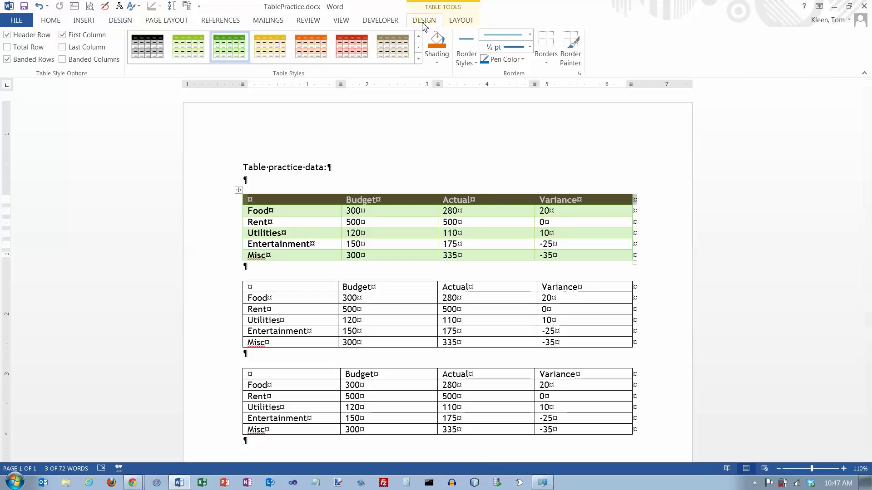
pyautogui.click(418, 58)
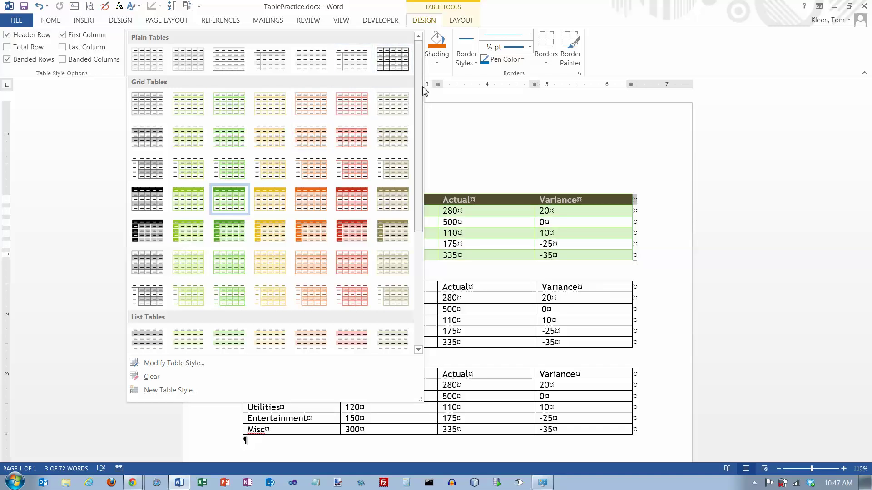
pyautogui.click(437, 63)
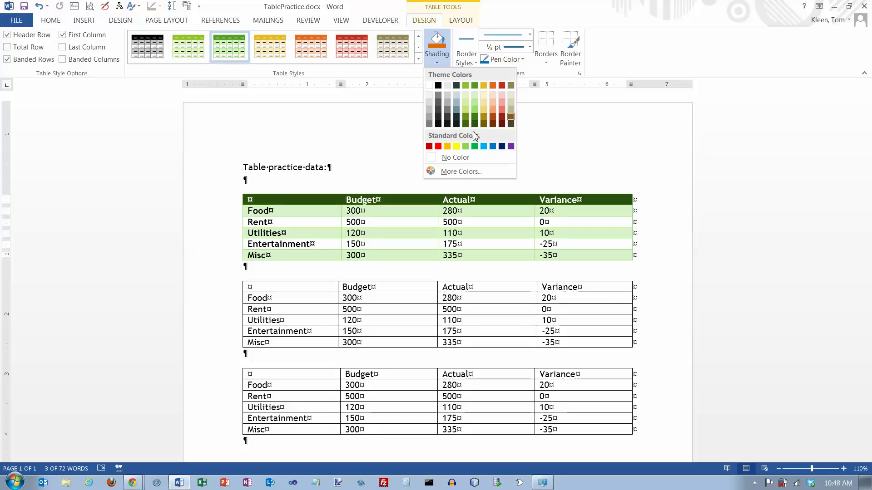
pyautogui.click(458, 174)
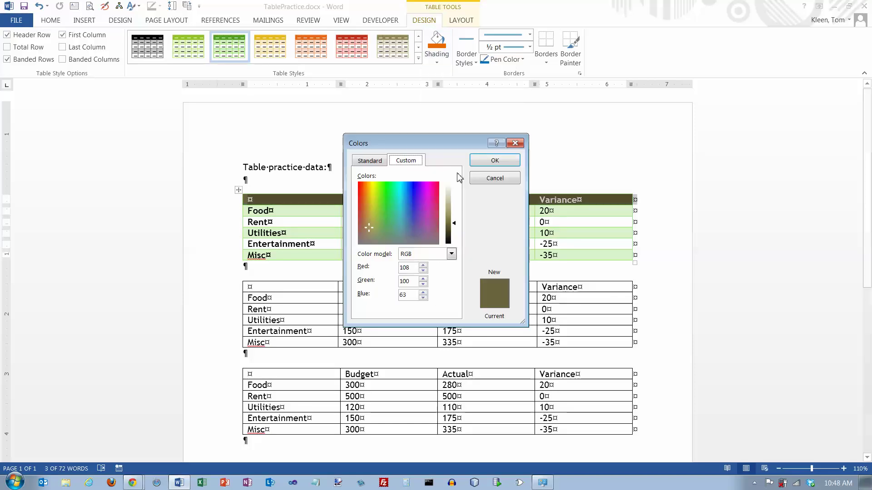
pyautogui.click(378, 161)
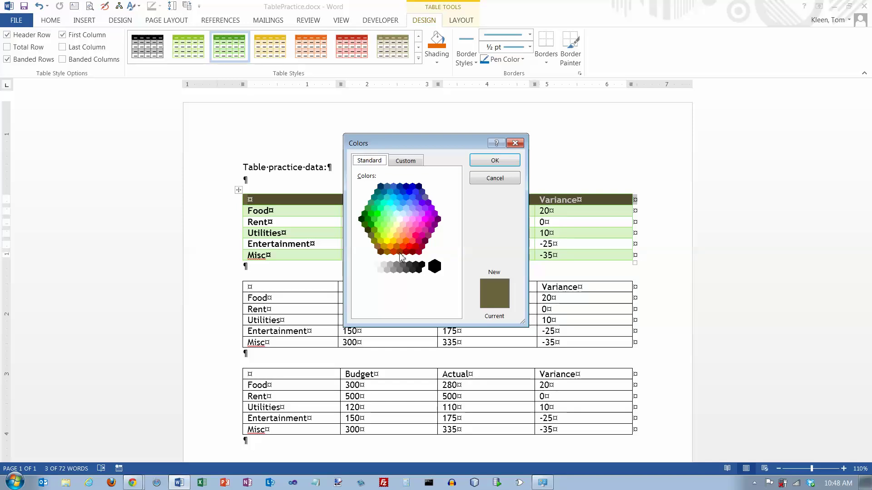
pyautogui.click(405, 161)
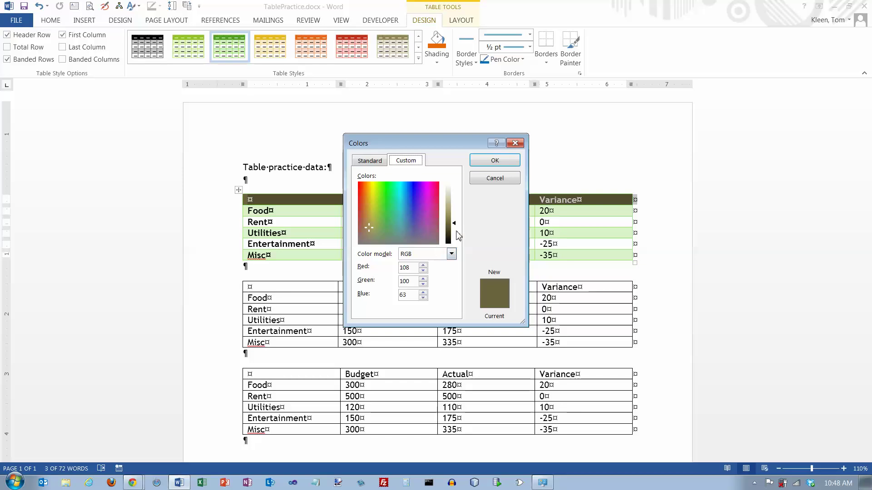
pyautogui.click(518, 144)
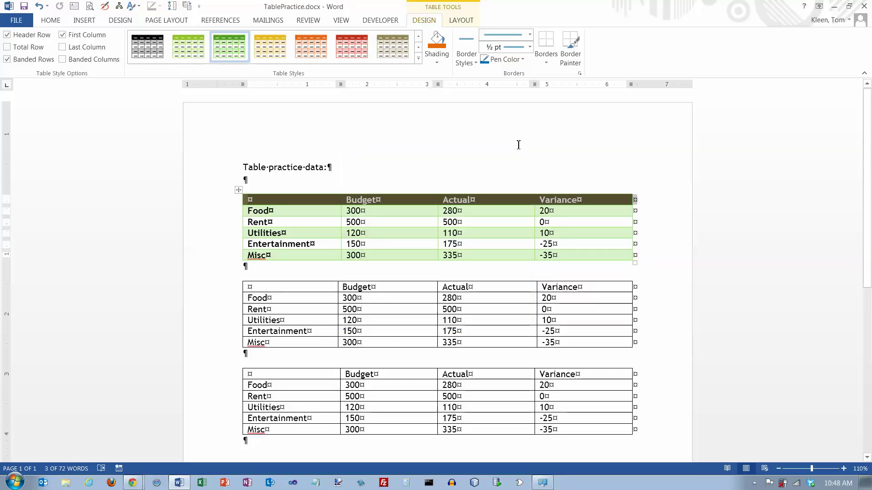
# Give the Food cell of the first table dark shading
pyautogui.doubleClick(257, 212)
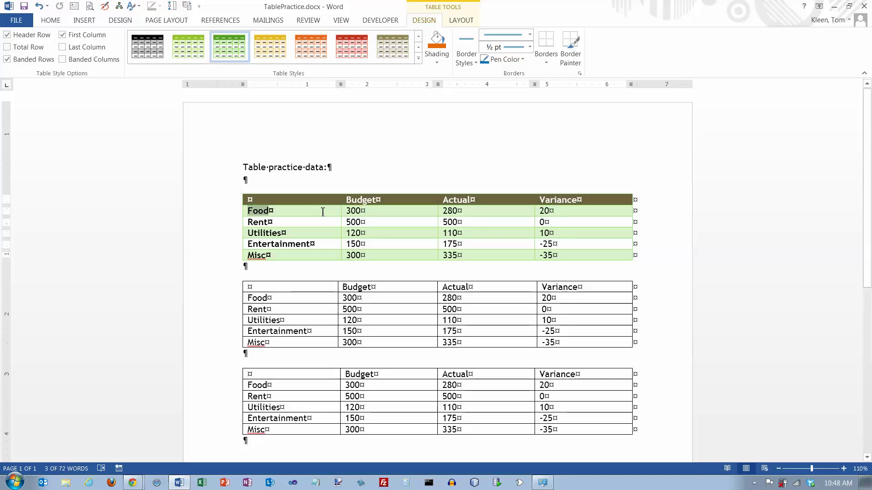
pyautogui.click(246, 211)
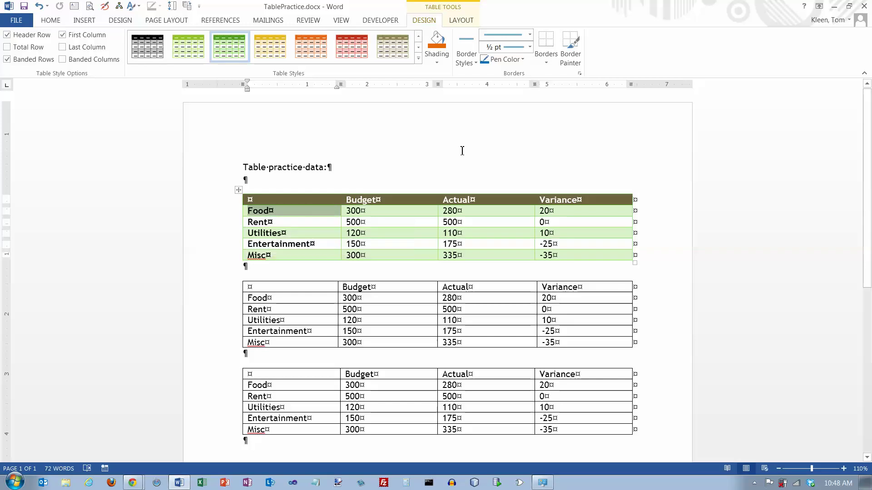
pyautogui.click(439, 51)
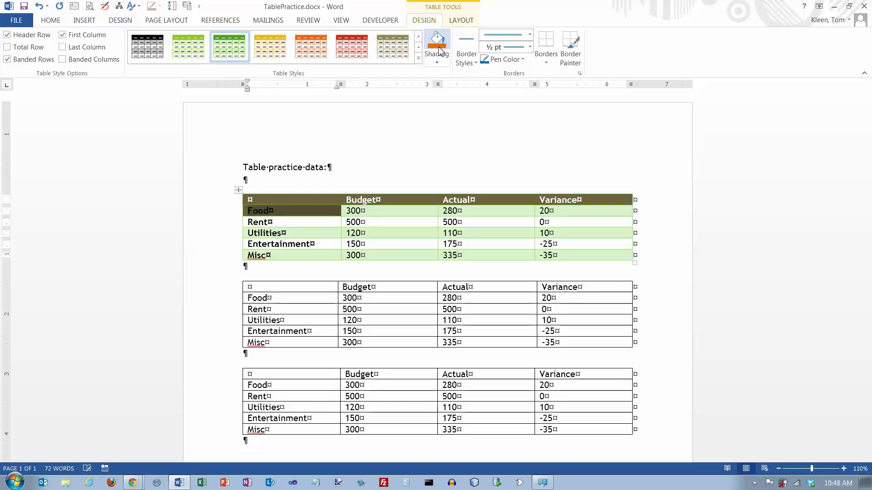
# Shade the Rent and 500 cells with the same dark colour
pyautogui.click(248, 224)
pyautogui.moveTo(322, 225); pyautogui.dragTo(399, 226)
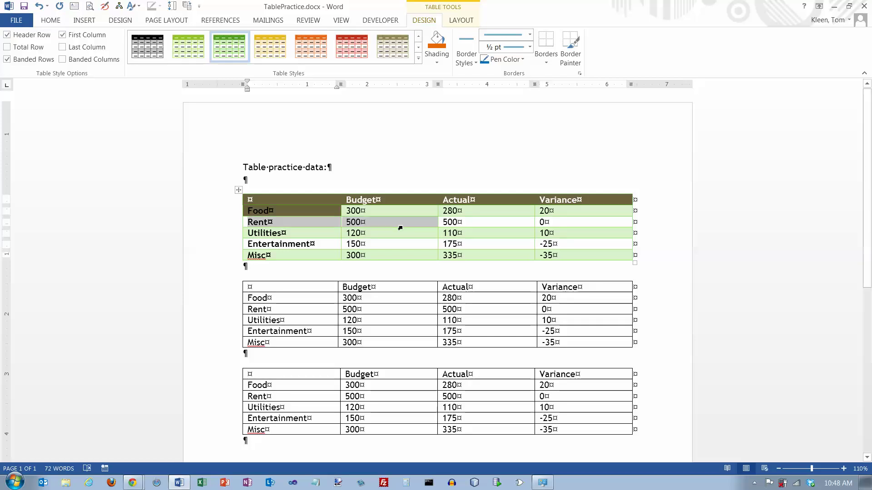
pyautogui.click(442, 49)
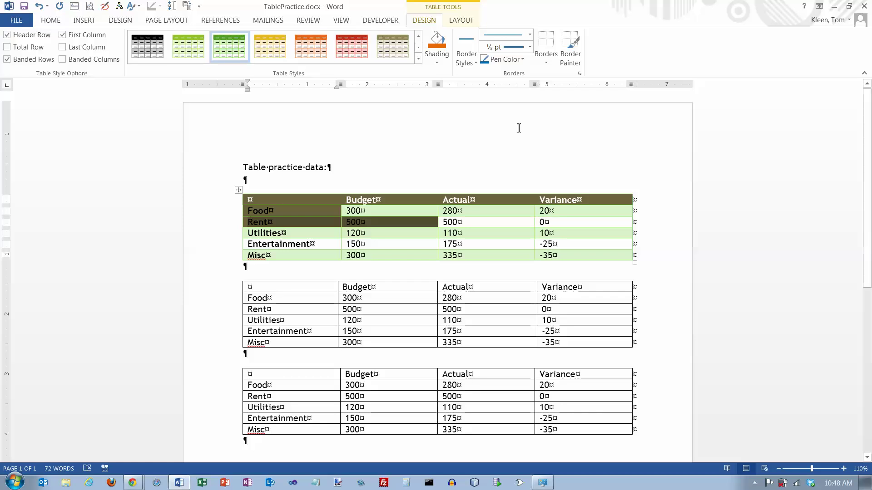
# Set the border pen to a thick single line, 2¼ pt weight, in light blue
pyautogui.click(467, 58)
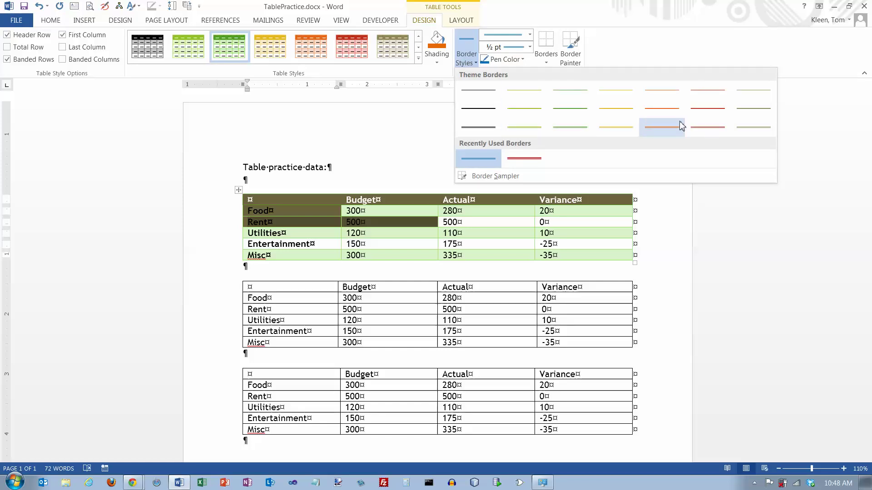
pyautogui.click(530, 35)
pyautogui.click(529, 36)
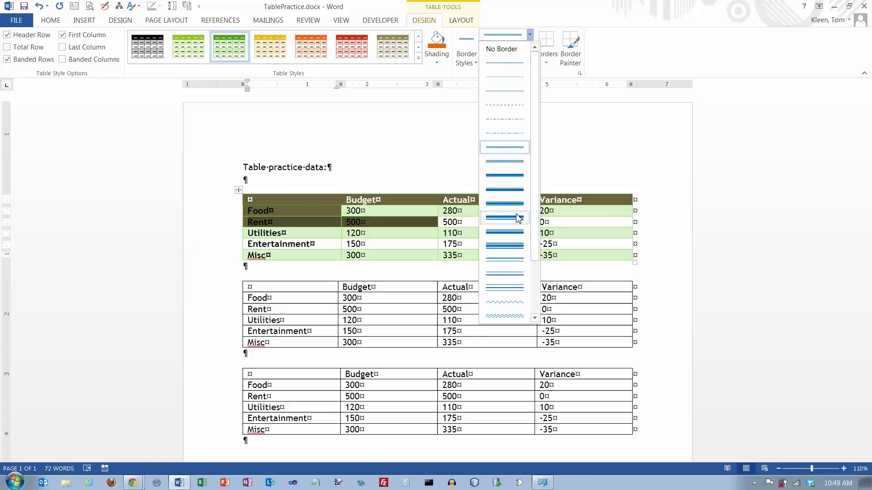
pyautogui.click(504, 176)
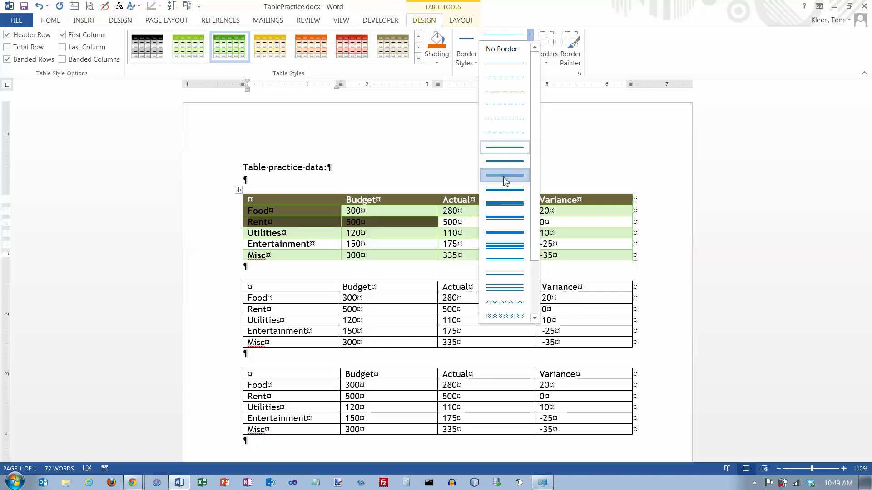
pyautogui.click(530, 47)
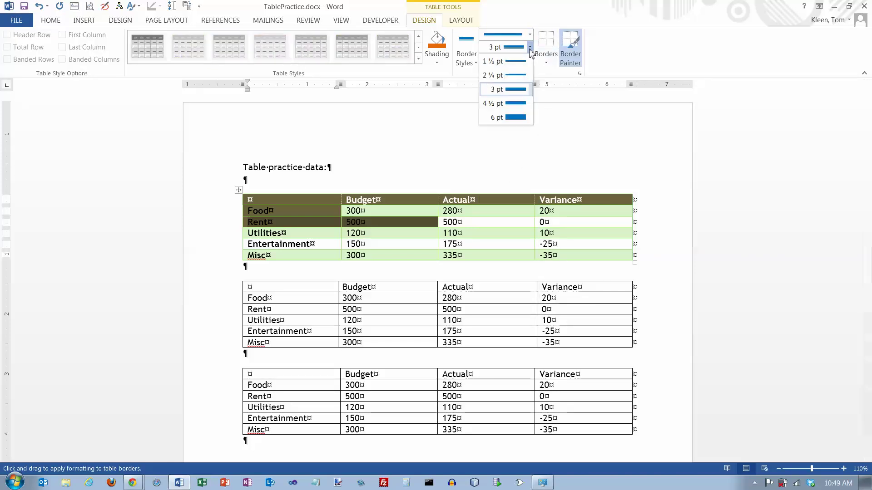
pyautogui.click(516, 76)
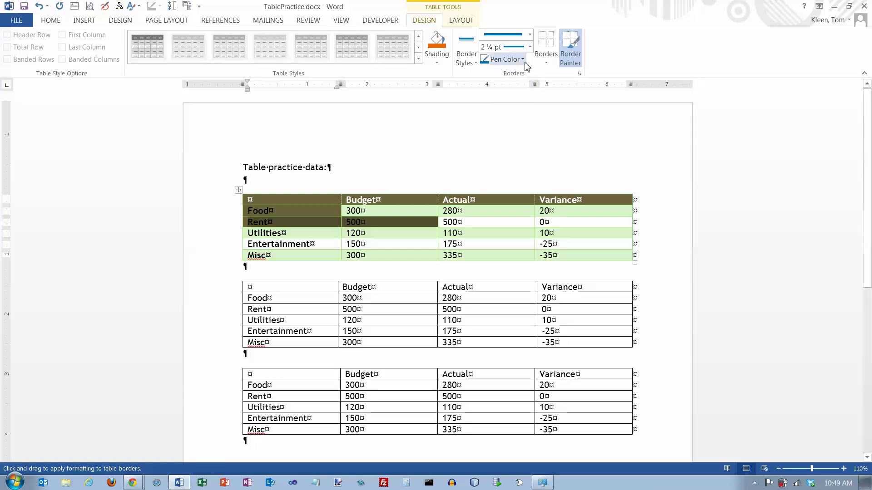
pyautogui.click(523, 60)
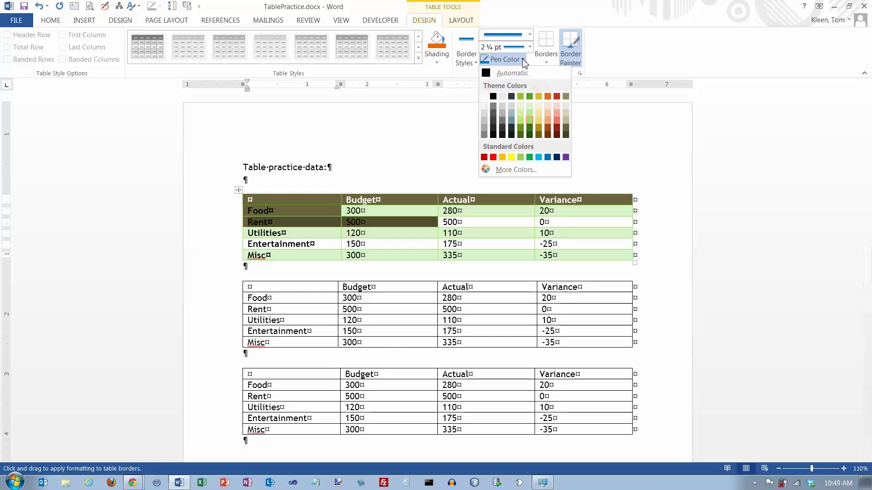
pyautogui.click(539, 157)
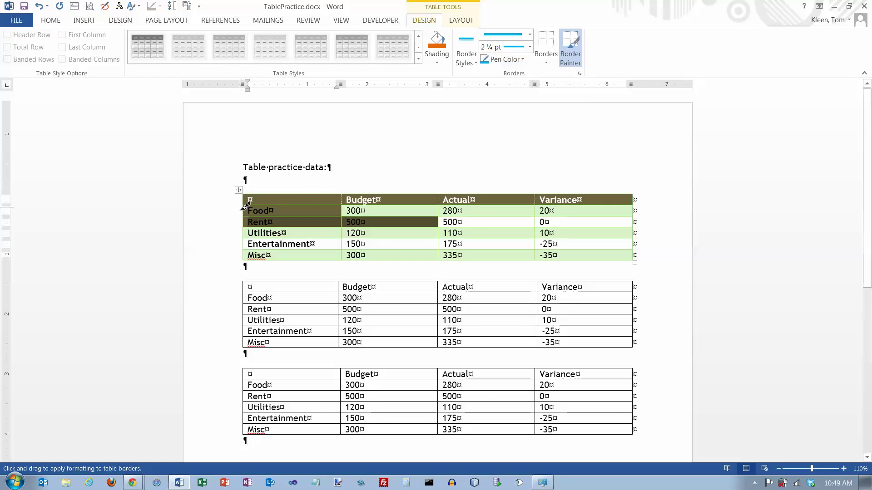
# Paint light-blue borders along the first table's left, right and top edges
pyautogui.moveTo(248, 221)
pyautogui.mouseDown()
pyautogui.moveTo(245, 259)
pyautogui.moveTo(624, 255)
pyautogui.mouseUp()
pyautogui.moveTo(632, 198); pyautogui.dragTo(634, 254)
pyautogui.moveTo(249, 188); pyautogui.dragTo(606, 190)
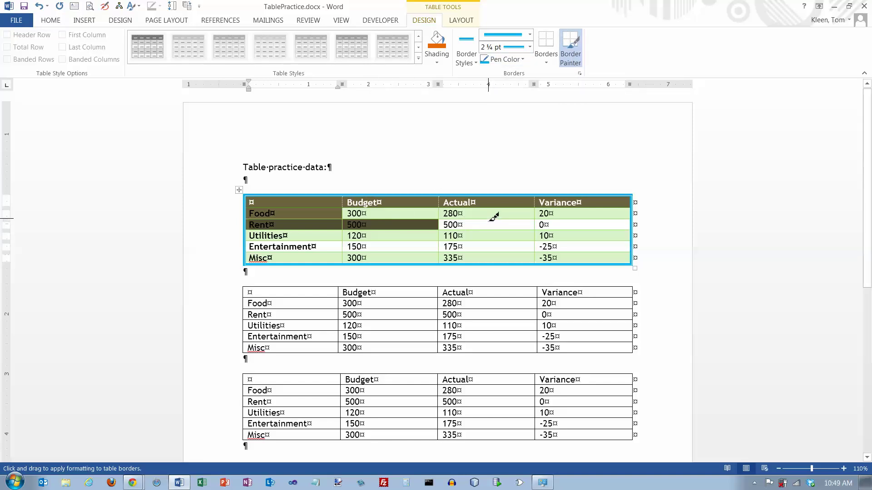
# Open the Borders and Shading dialog and move it aside to see the table
pyautogui.click(547, 65)
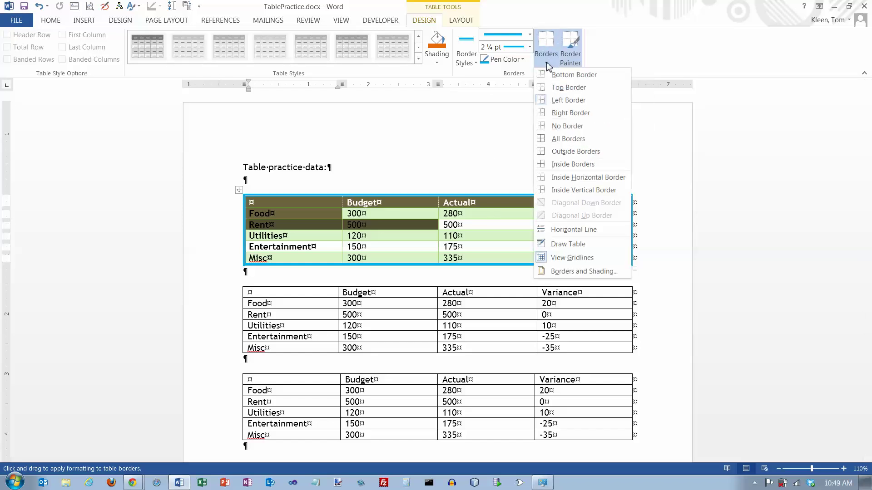
pyautogui.click(582, 276)
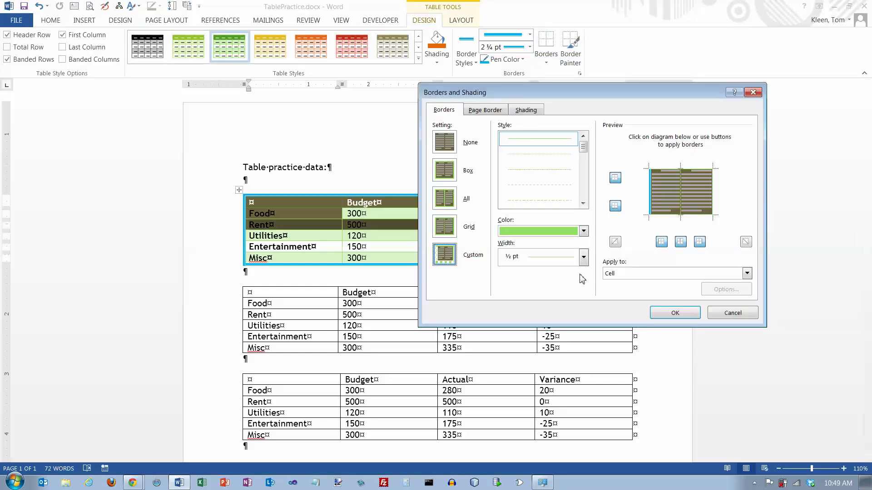
pyautogui.moveTo(597, 94); pyautogui.dragTo(649, 84)
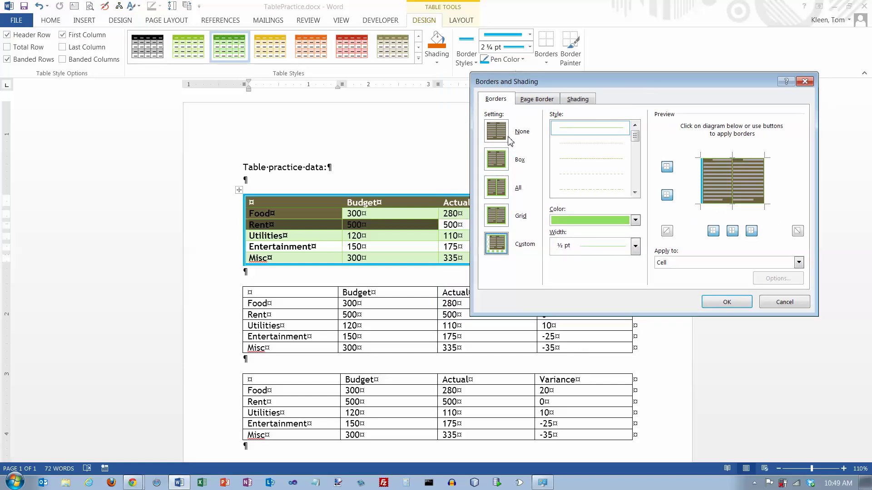
# Compare the Box, All and Grid presets, then apply None to the selected cells
pyautogui.click(497, 161)
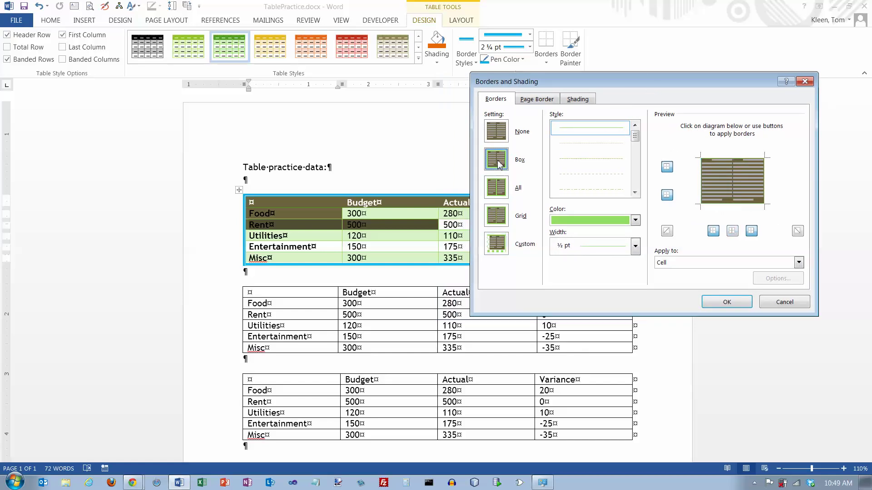
pyautogui.click(497, 189)
pyautogui.click(499, 217)
pyautogui.click(498, 244)
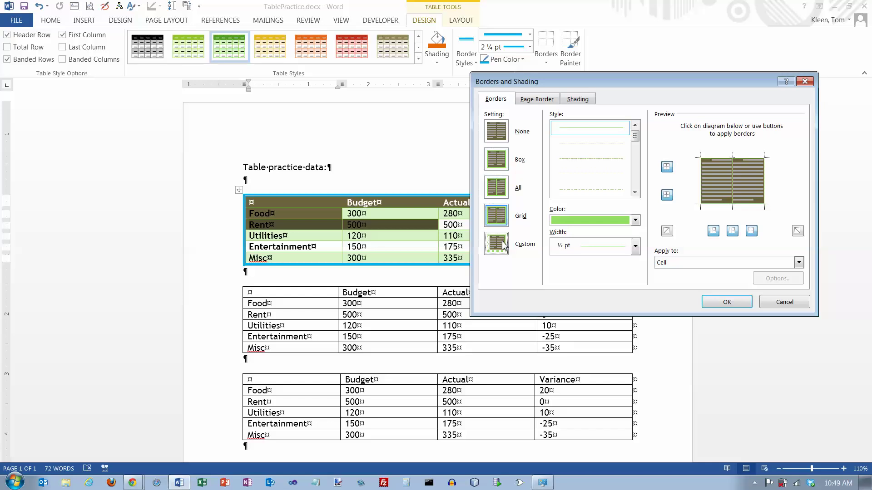
pyautogui.click(498, 217)
pyautogui.click(497, 189)
pyautogui.click(498, 150)
pyautogui.click(496, 133)
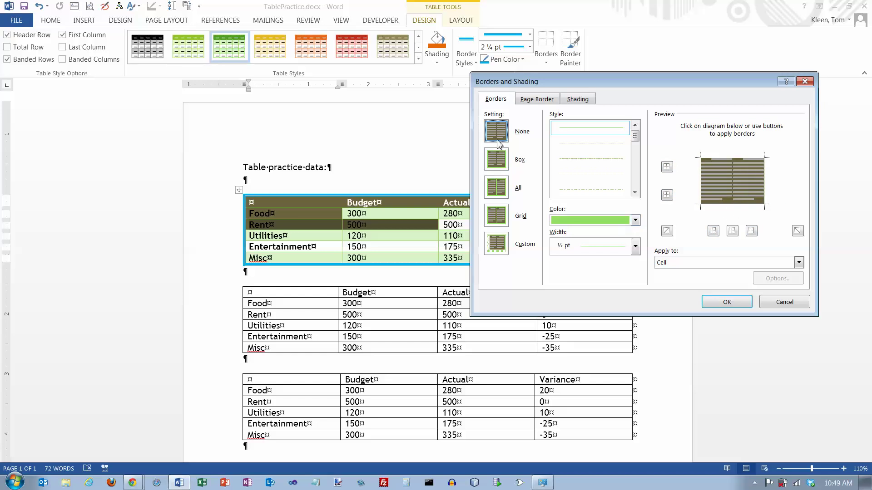
pyautogui.click(727, 302)
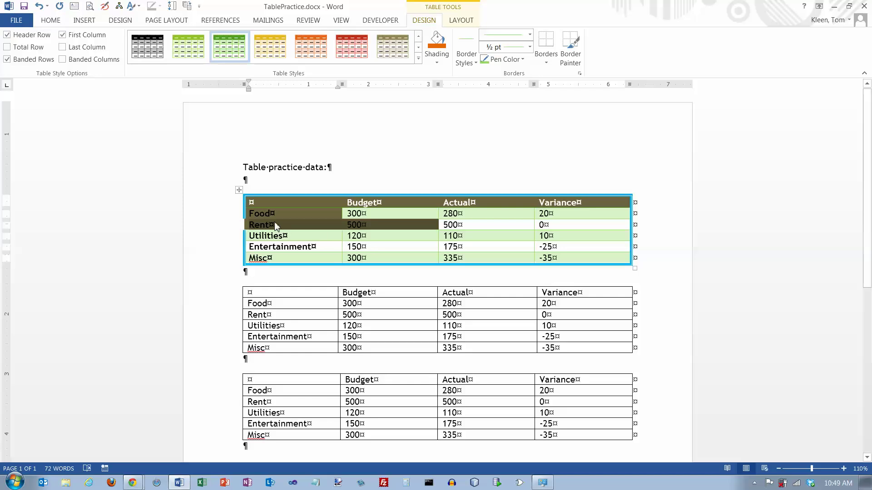
# Remove all borders from the first table and apply the second green banded table style
pyautogui.click(239, 190)
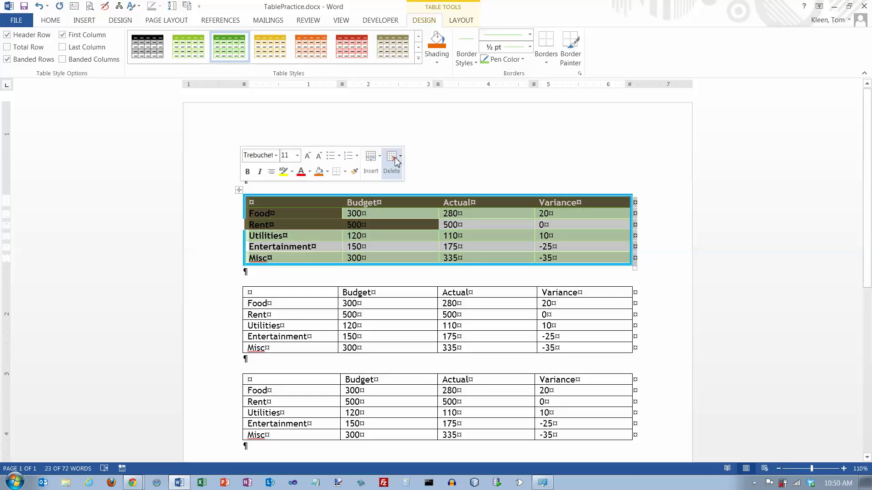
pyautogui.click(547, 63)
pyautogui.click(588, 273)
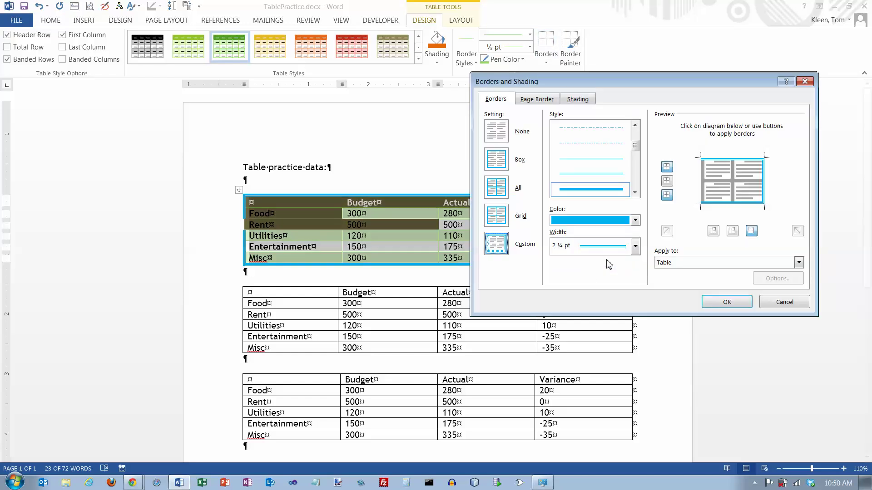
pyautogui.click(497, 136)
pyautogui.click(724, 304)
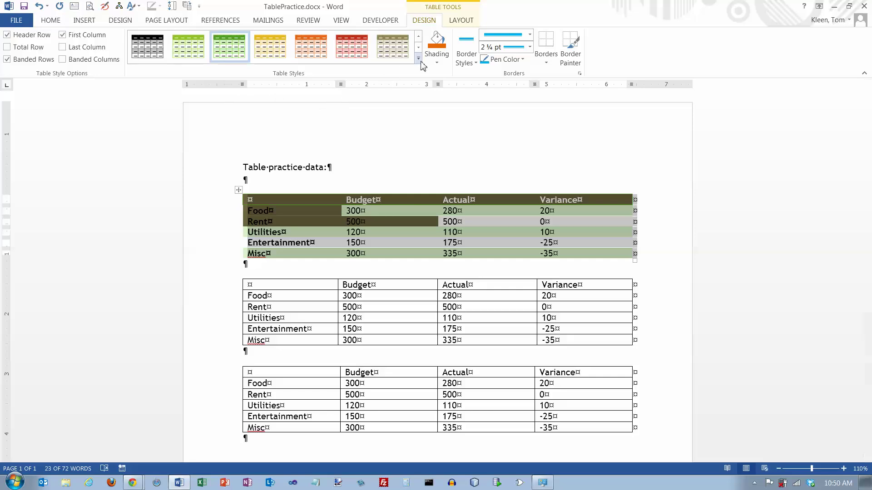
pyautogui.click(204, 47)
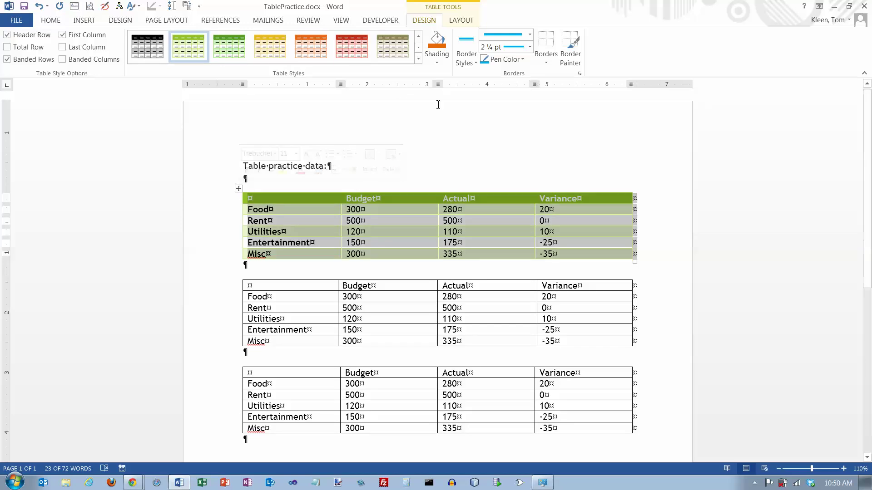
pyautogui.click(550, 64)
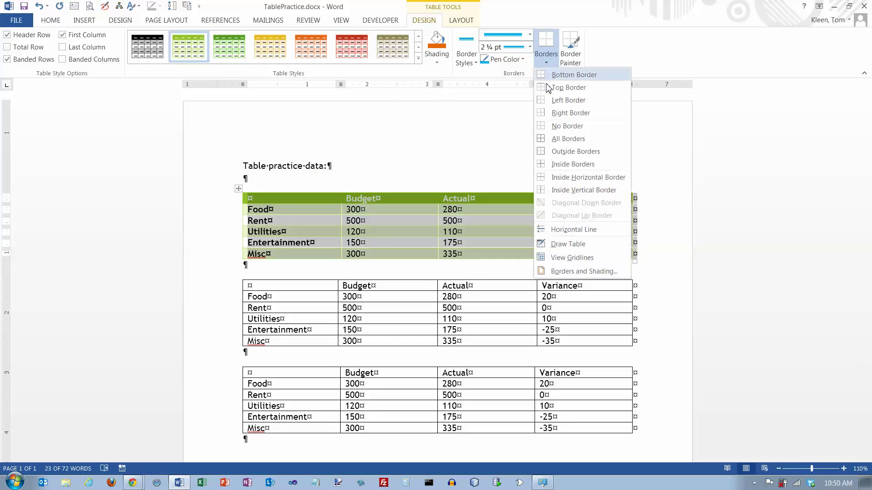
# Add a dark red 2¼ pt border to the table's left, bottom and top edges
pyautogui.click(591, 272)
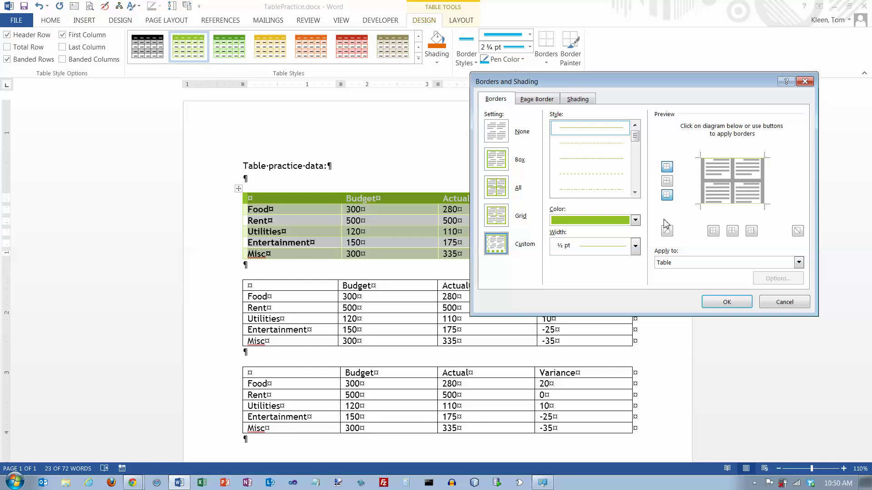
pyautogui.click(635, 221)
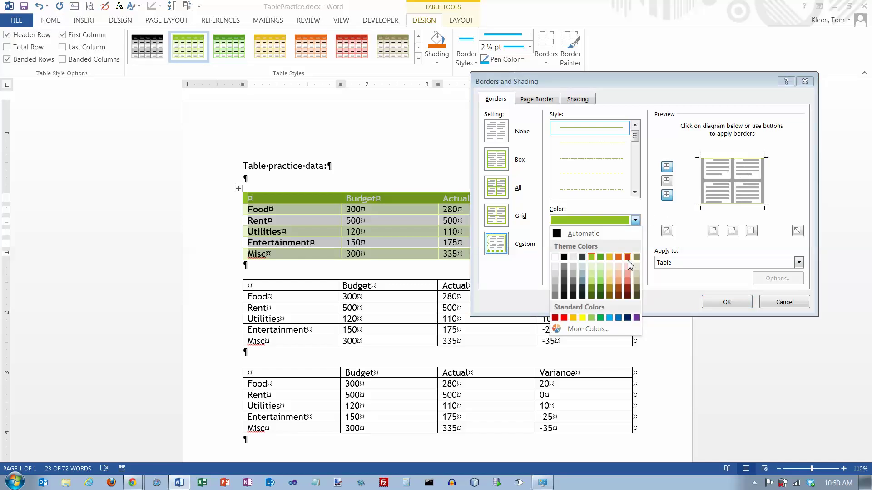
pyautogui.click(628, 293)
pyautogui.click(635, 247)
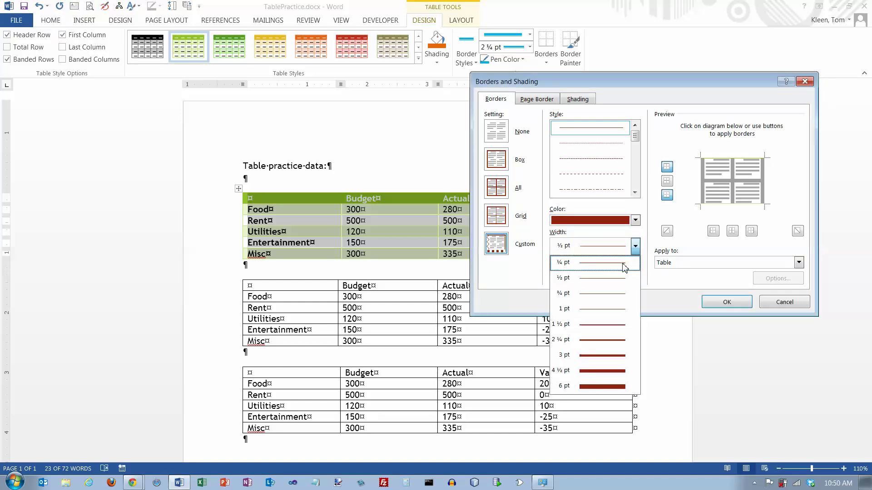
pyautogui.click(618, 344)
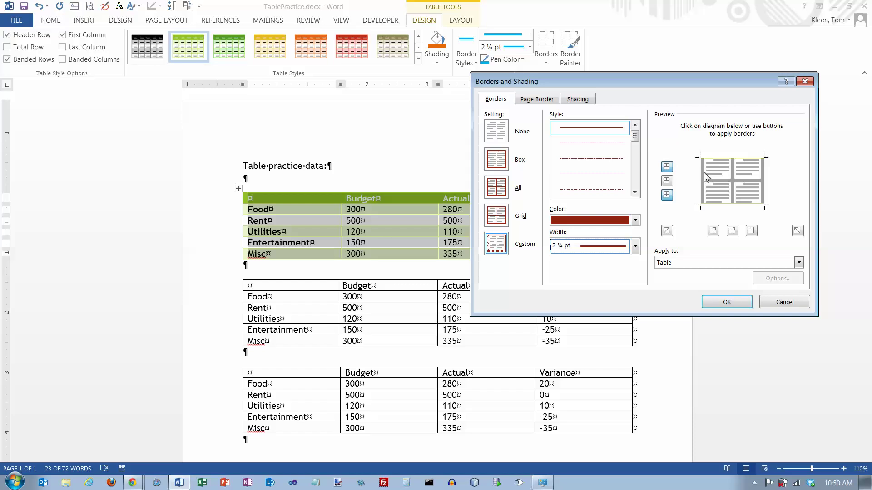
pyautogui.click(702, 175)
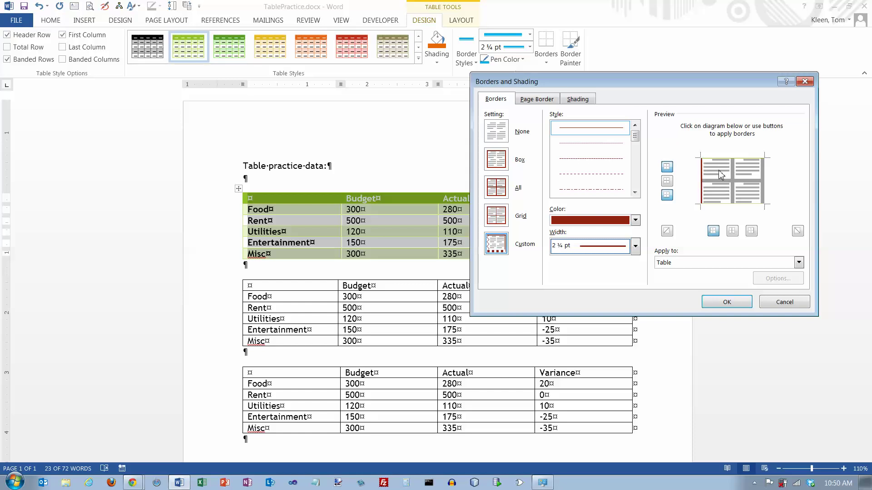
pyautogui.click(749, 203)
pyautogui.click(740, 160)
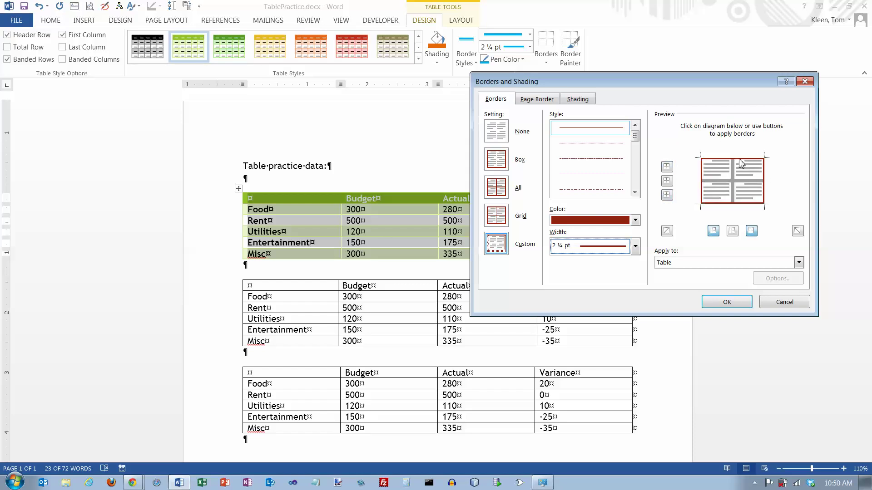
pyautogui.click(727, 302)
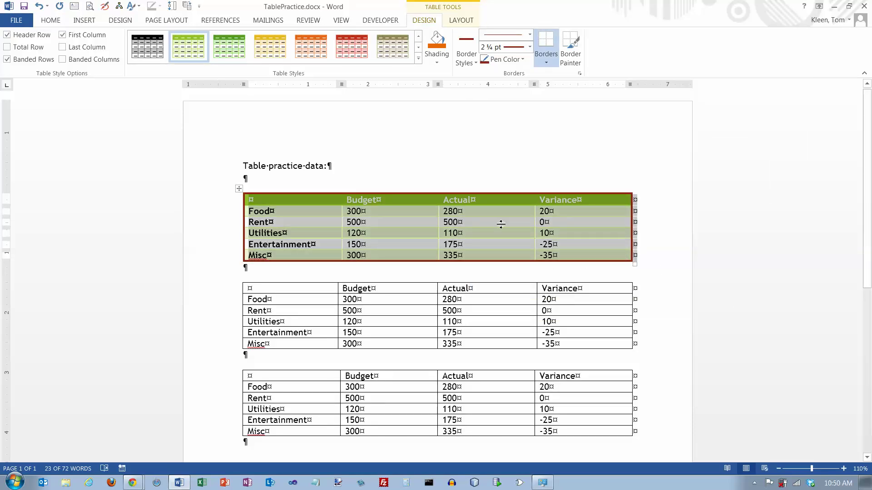
# Add green 2¼ pt inside horizontal borders between the first table's rows via Borders and Shading
pyautogui.click(546, 63)
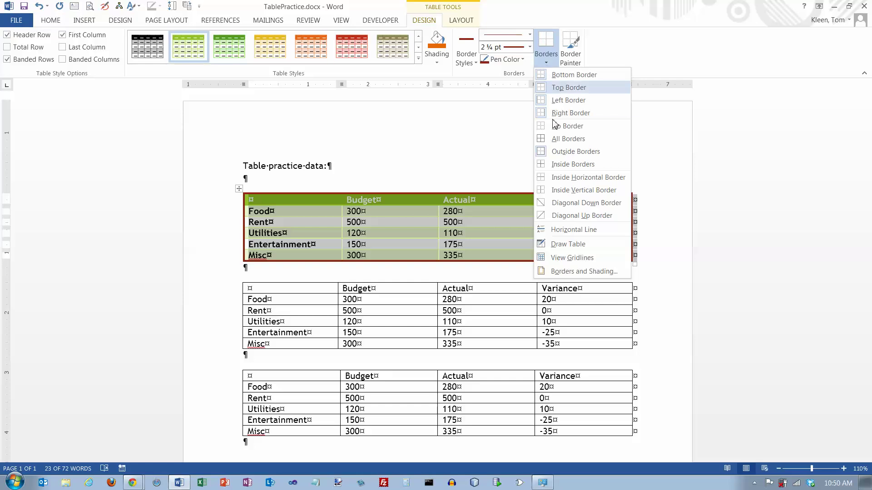
pyautogui.click(583, 272)
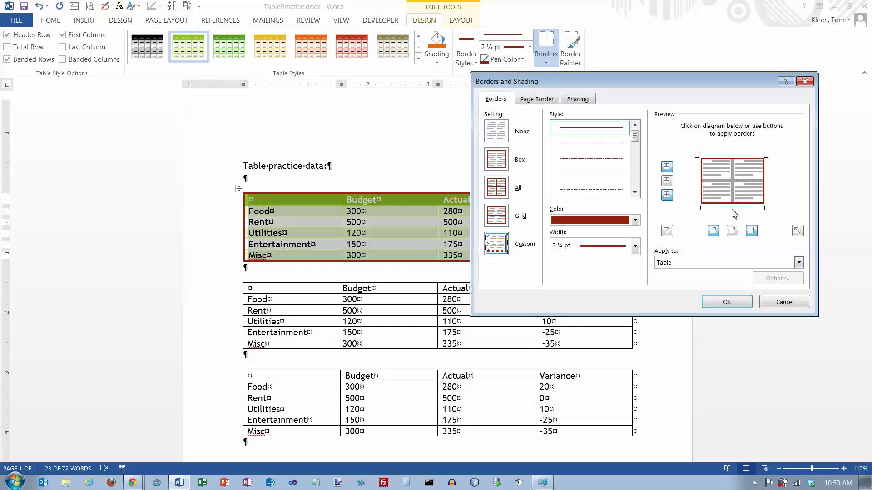
pyautogui.click(635, 220)
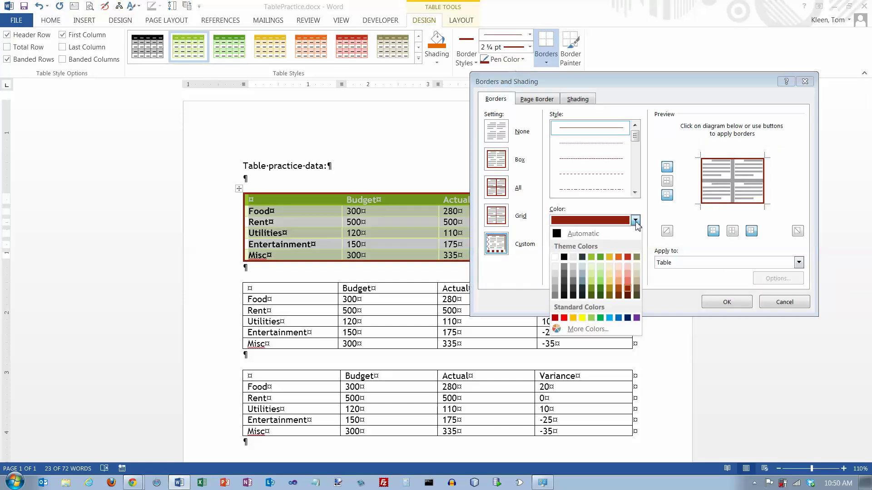
pyautogui.click(600, 318)
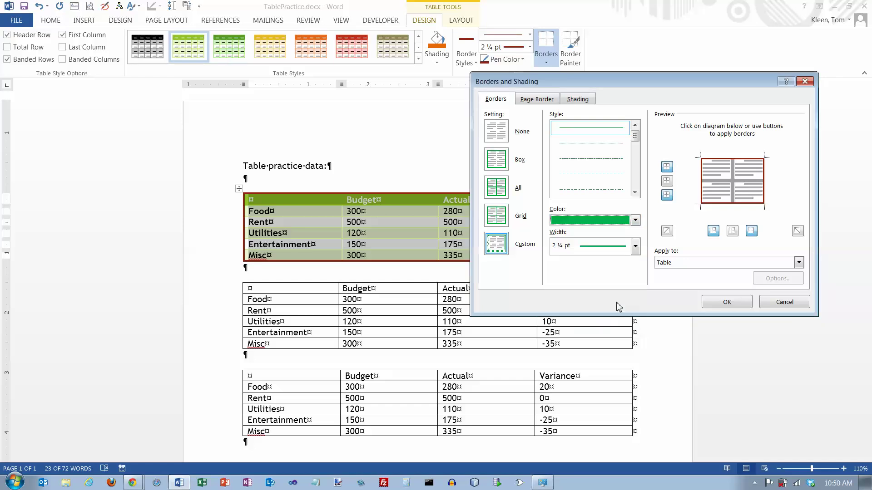
pyautogui.click(723, 183)
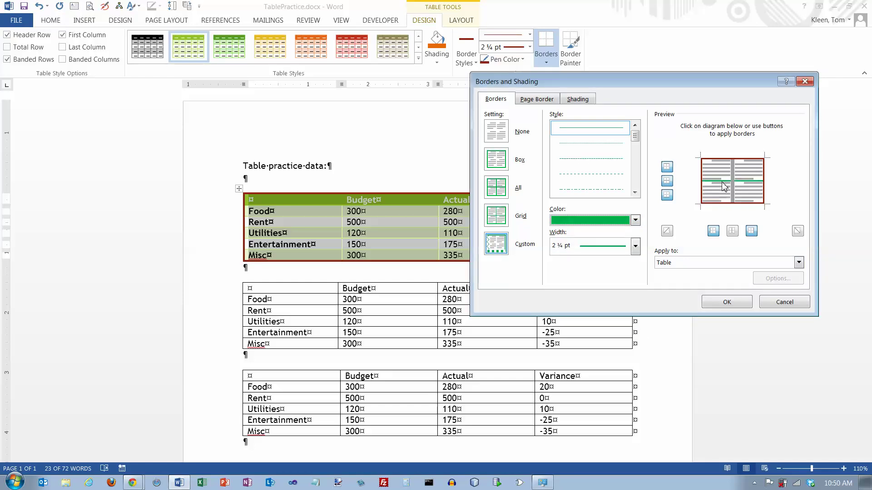
pyautogui.click(726, 301)
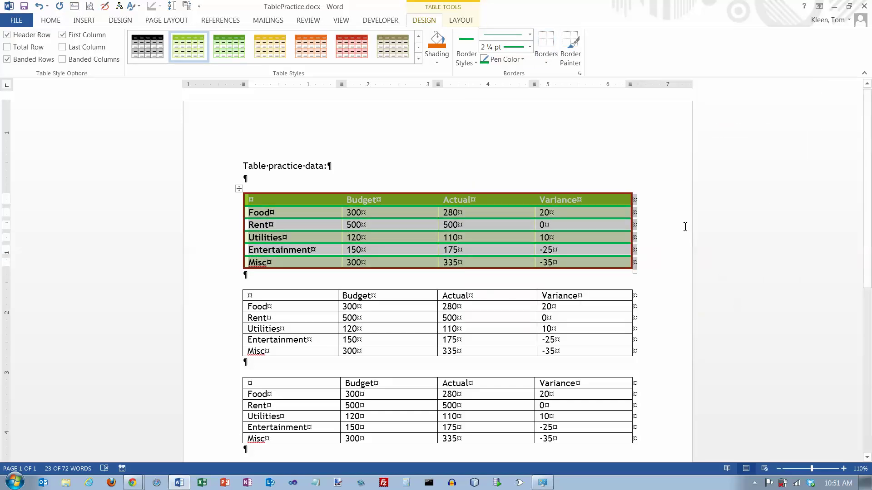
# Add green inside vertical borders between the first table's columns via Borders and Shading
pyautogui.click(546, 57)
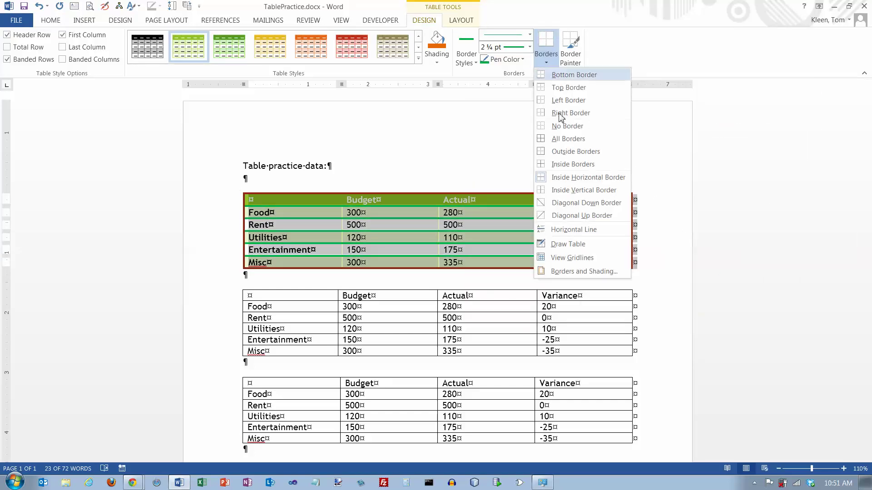
pyautogui.click(610, 274)
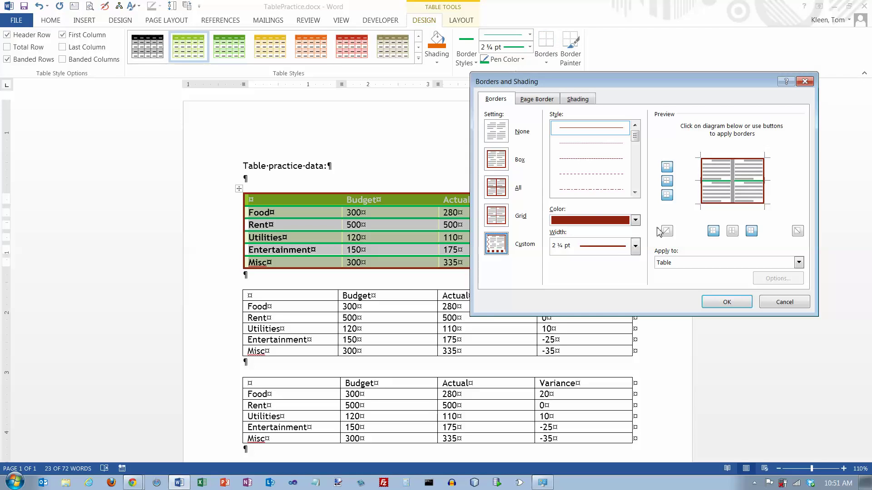
pyautogui.click(635, 221)
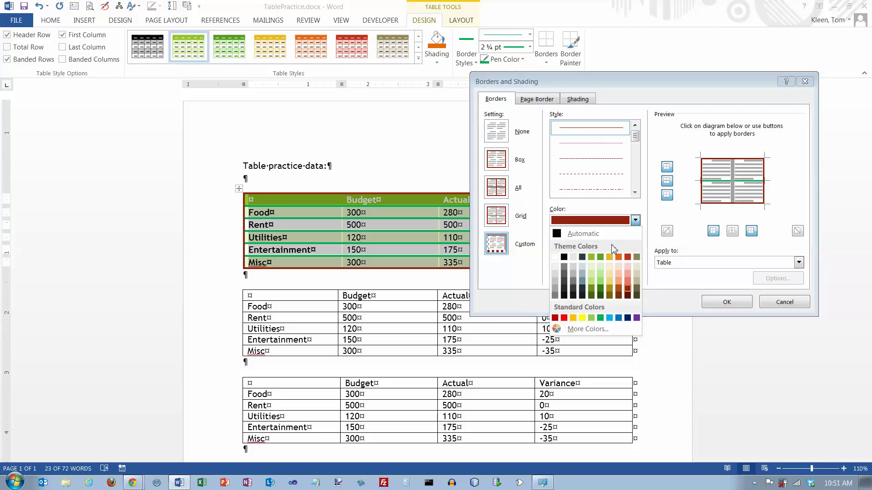
pyautogui.click(600, 318)
pyautogui.click(733, 175)
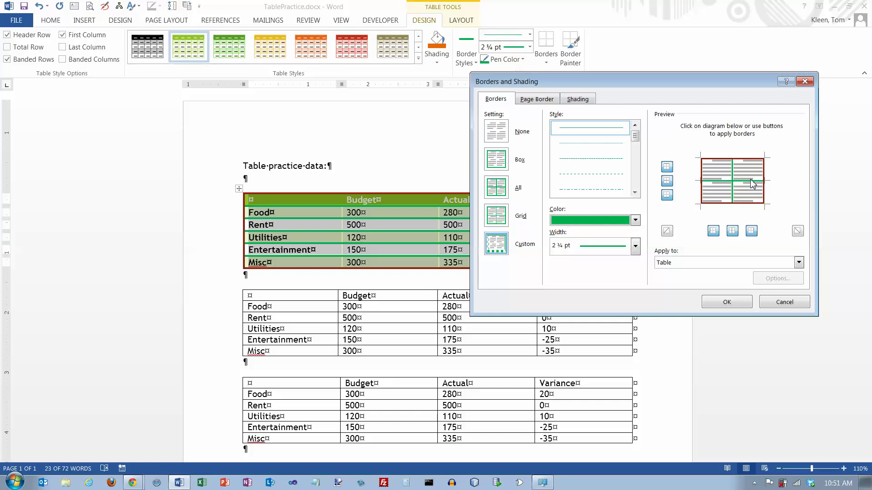
pyautogui.click(729, 302)
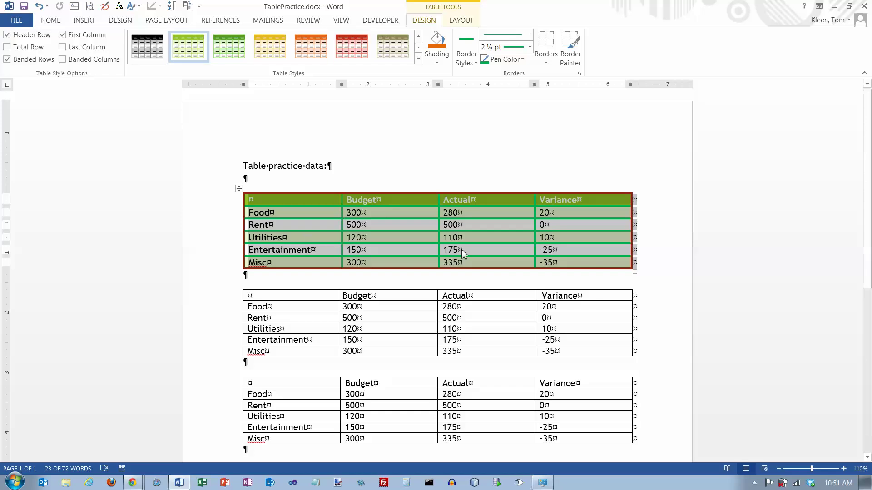
pyautogui.click(546, 64)
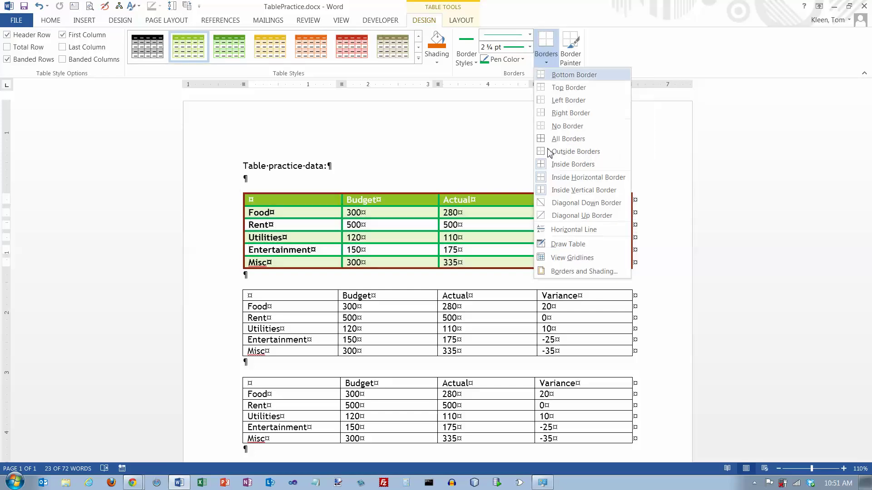
pyautogui.click(581, 272)
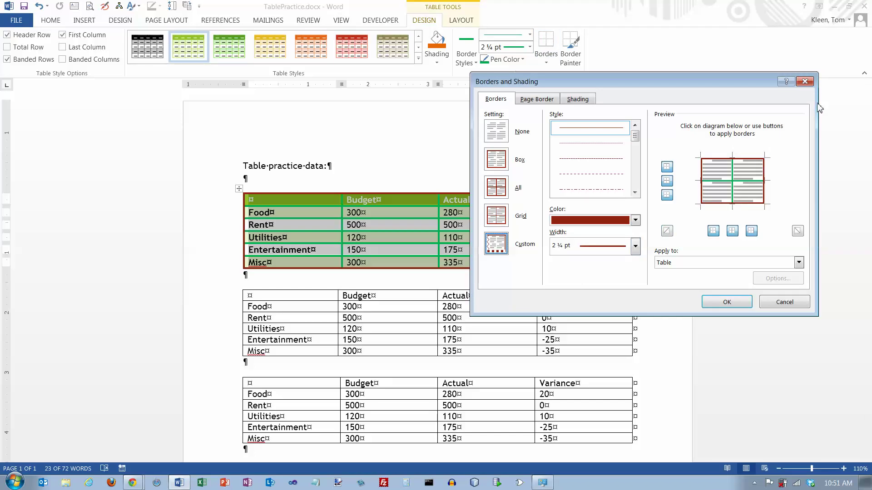
pyautogui.click(778, 304)
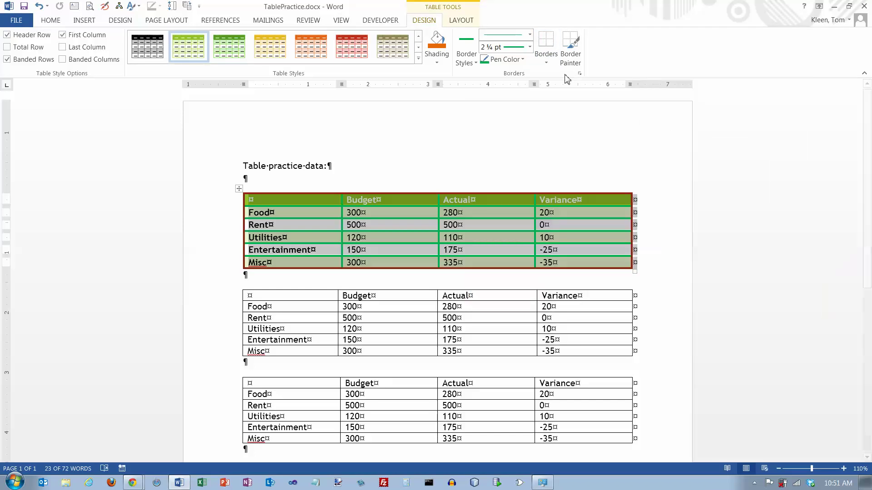